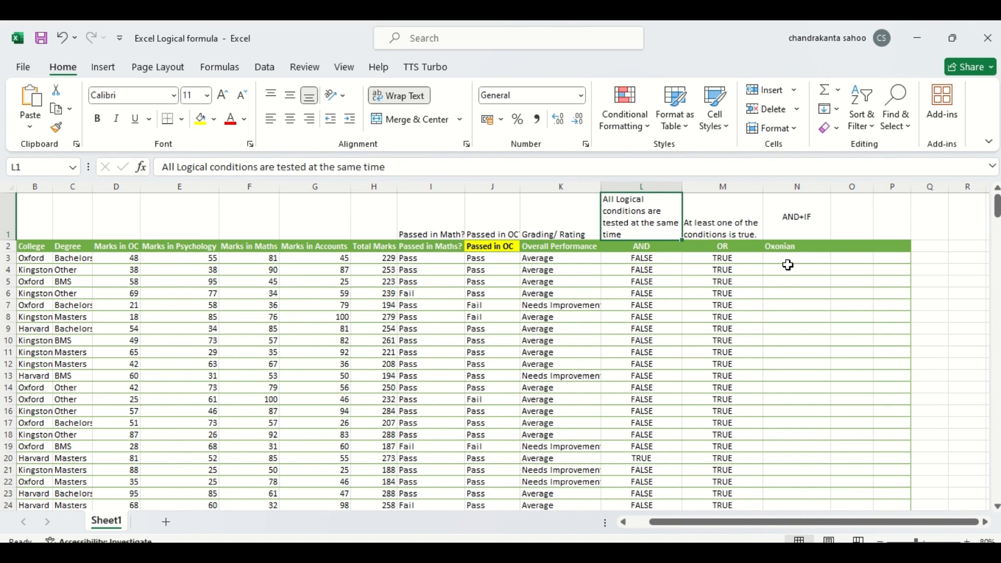
Enter the formula =AND(B3="Oxford",C3="Masters") in cell N3 of the Oxonian column
click(787, 261)
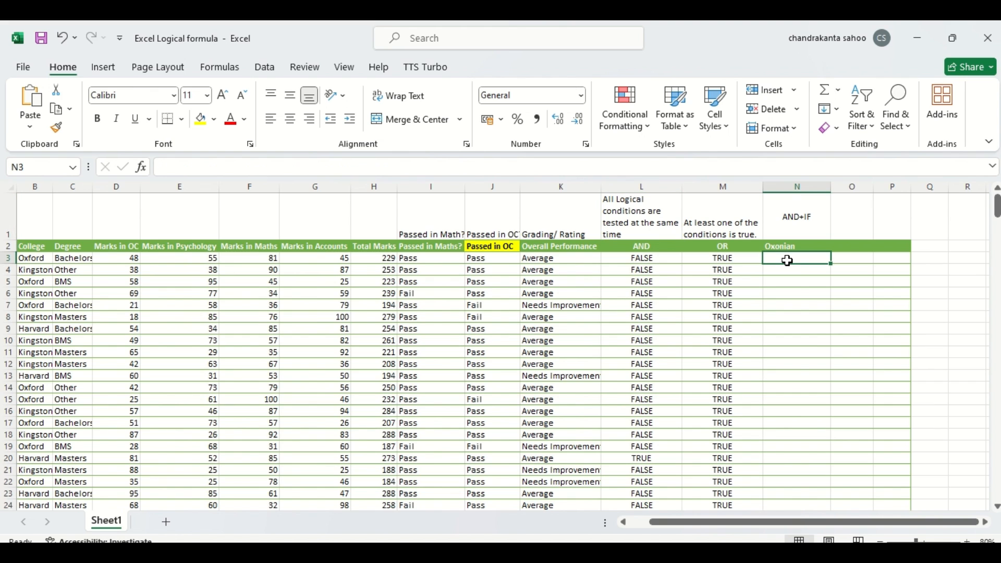
text(=)
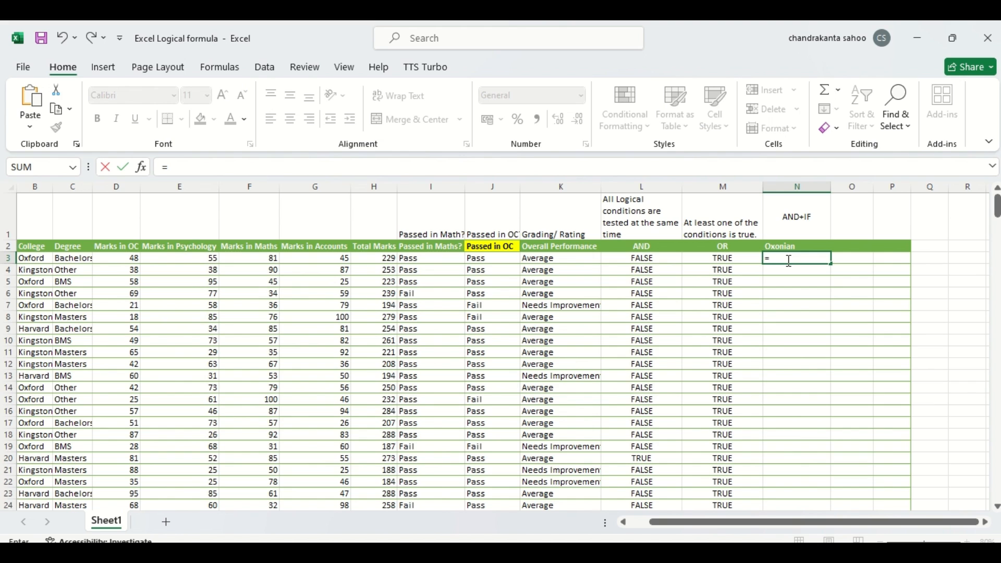
text(and)
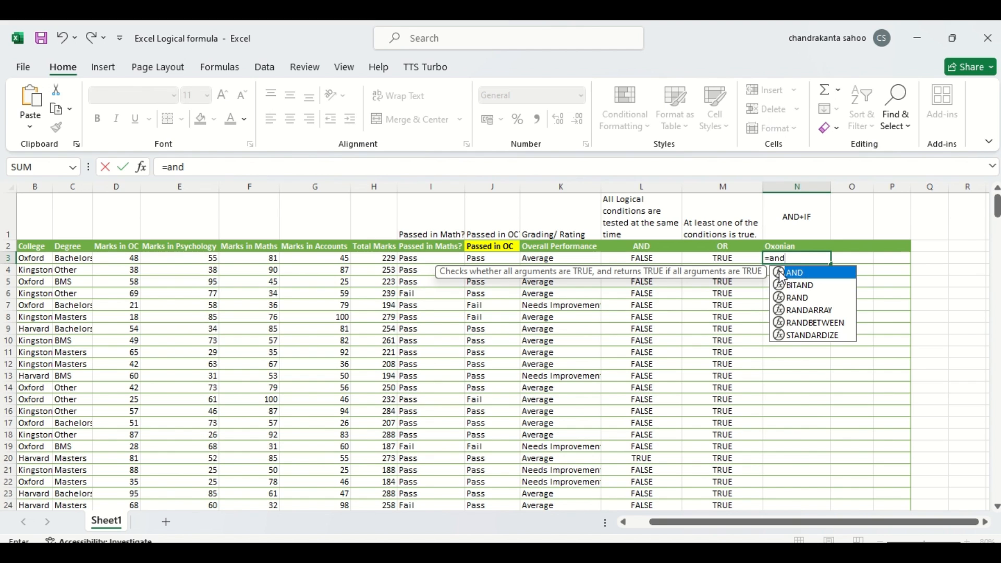
double_click(778, 272)
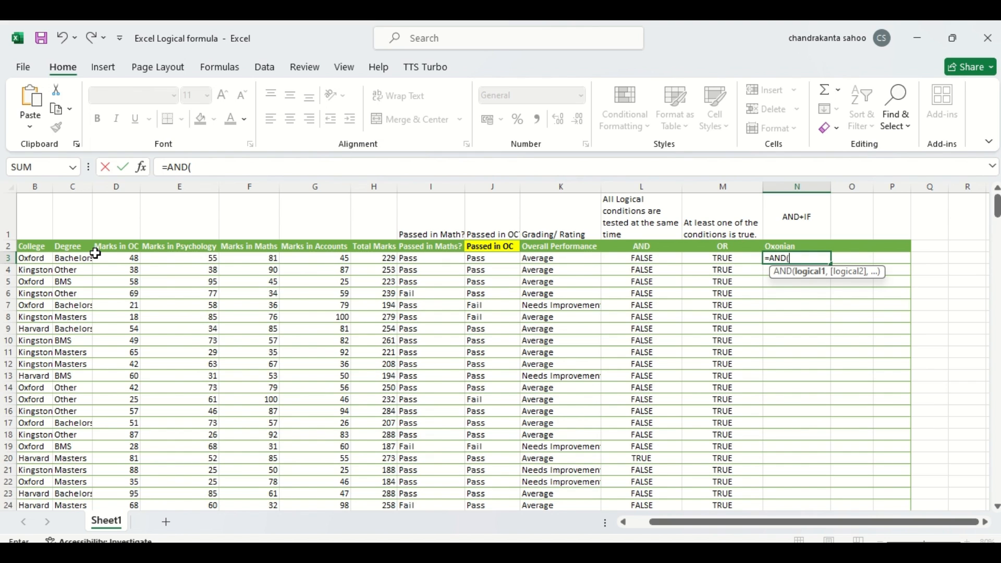
click(28, 258)
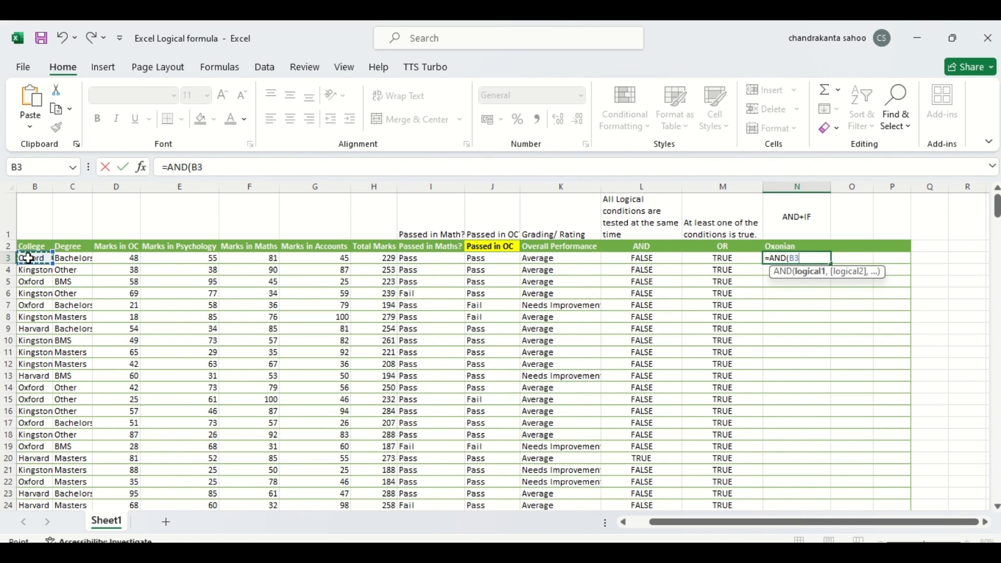
text(="Oxford)
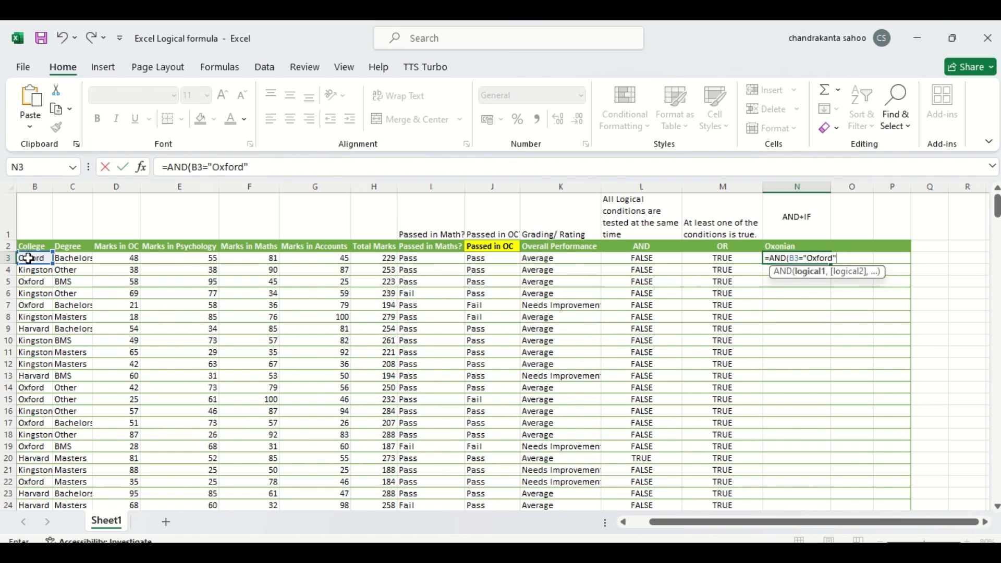
text(",)
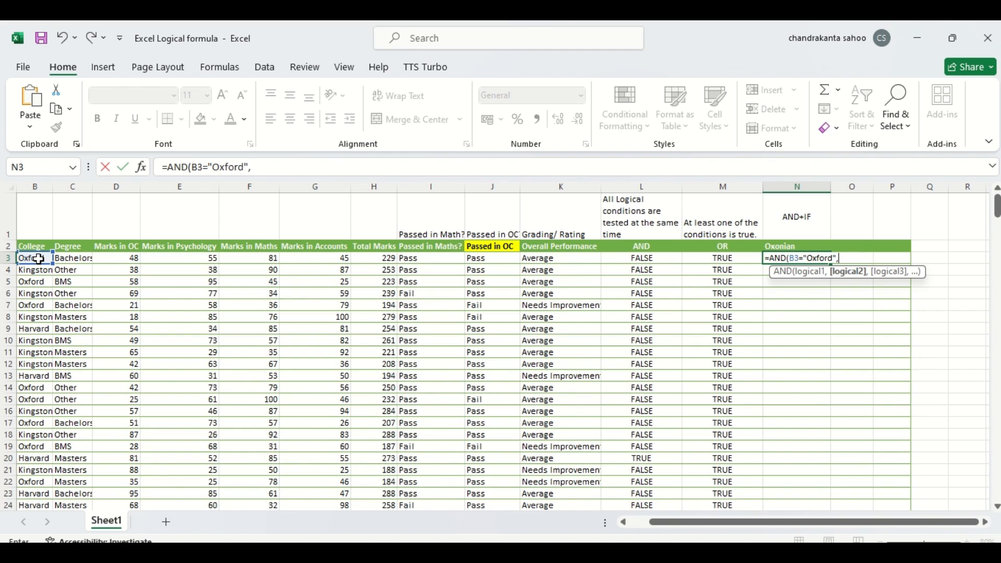
click(72, 257)
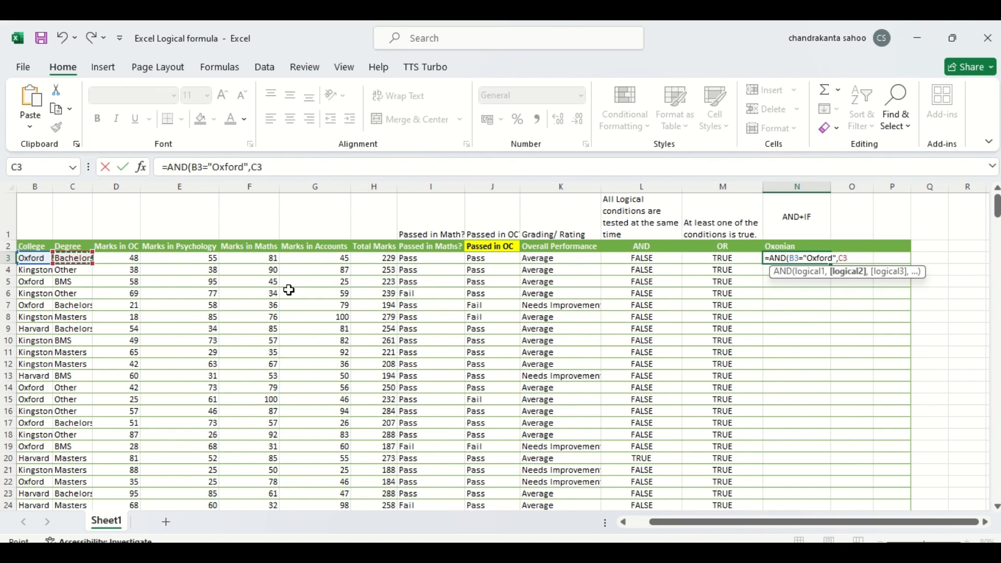
text(="Masters)
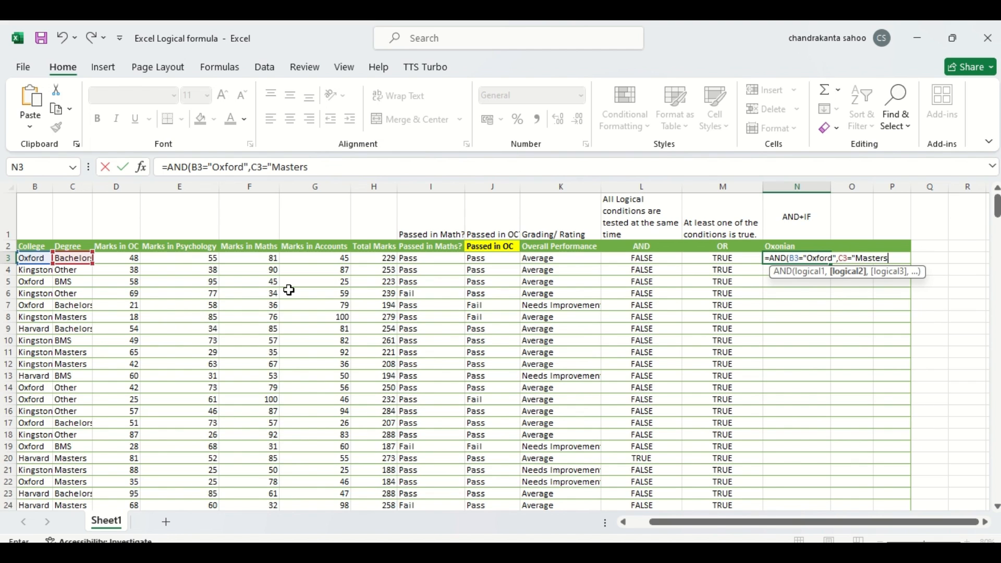
text("))
key(Return)
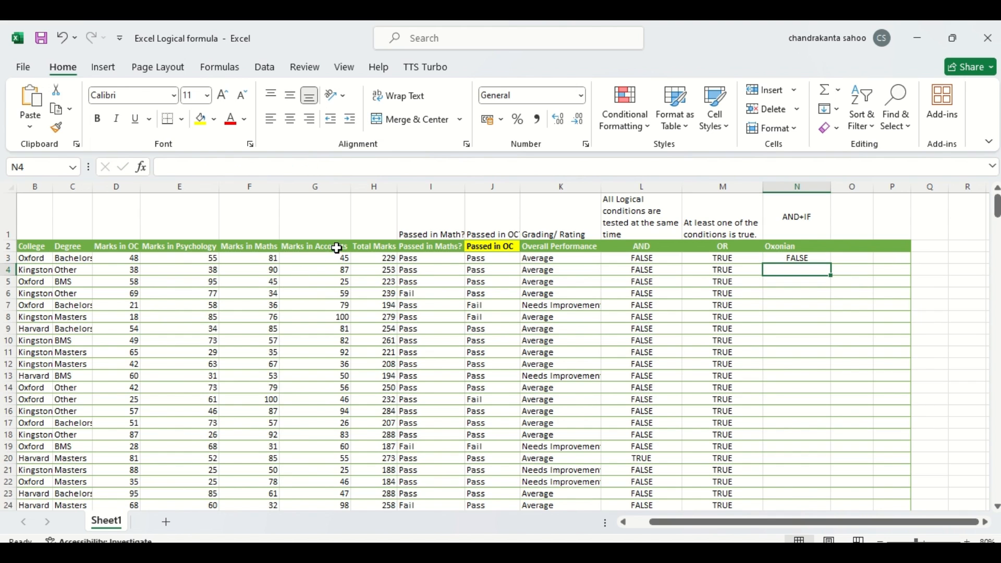
Fill the AND formula from N3 down the Oxonian column and select row 22 to check its result
click(798, 257)
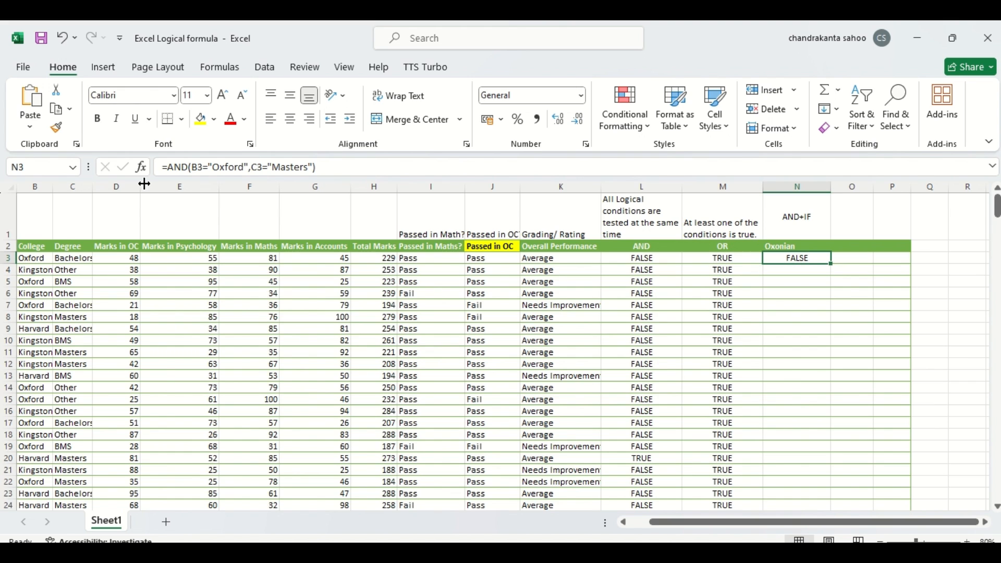
click(33, 258)
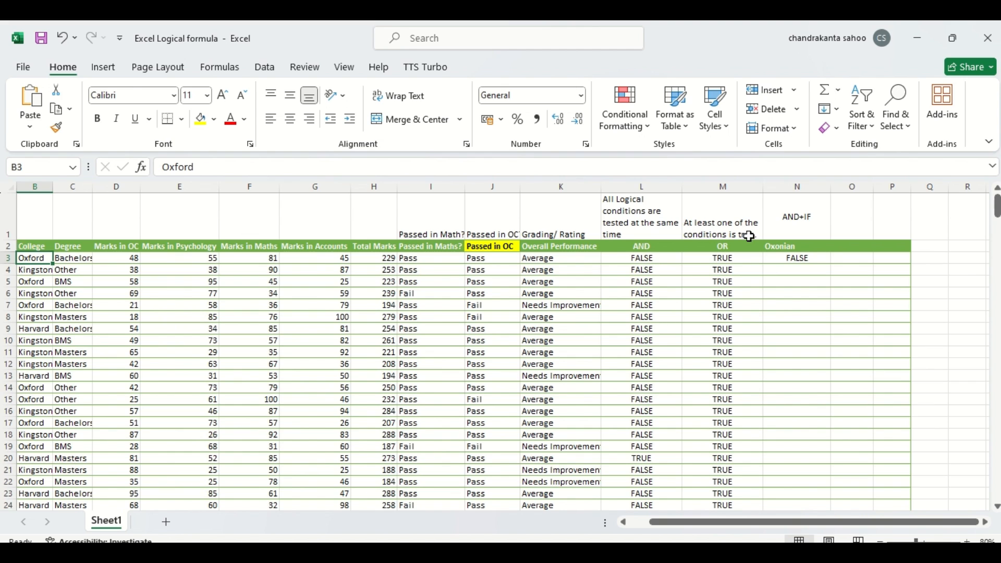
click(802, 258)
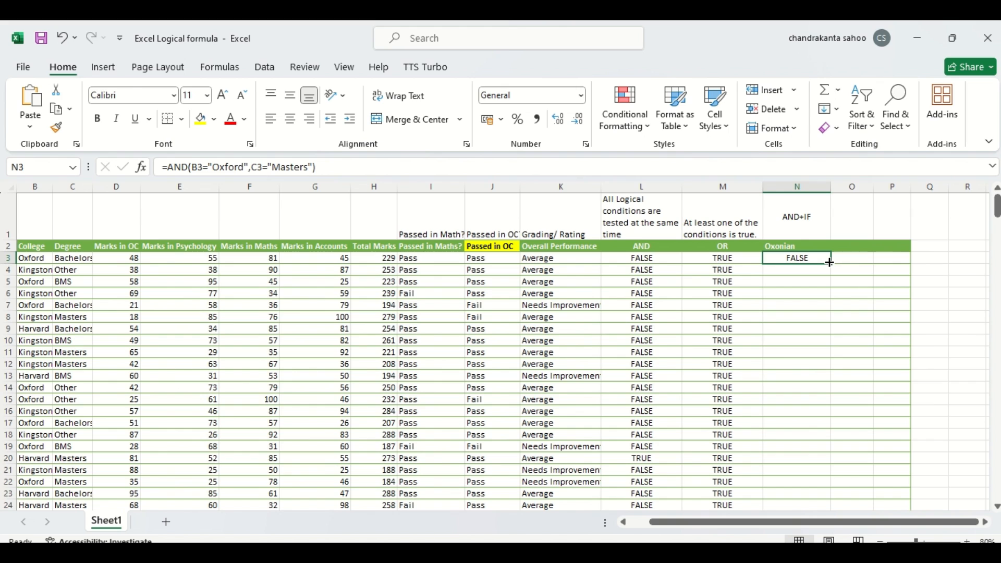
double_click(829, 262)
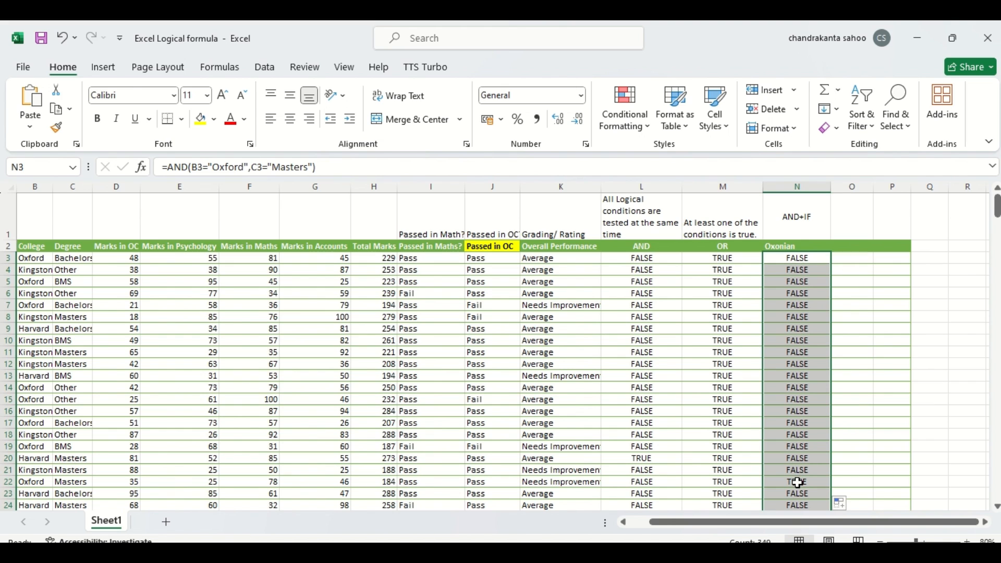
click(9, 482)
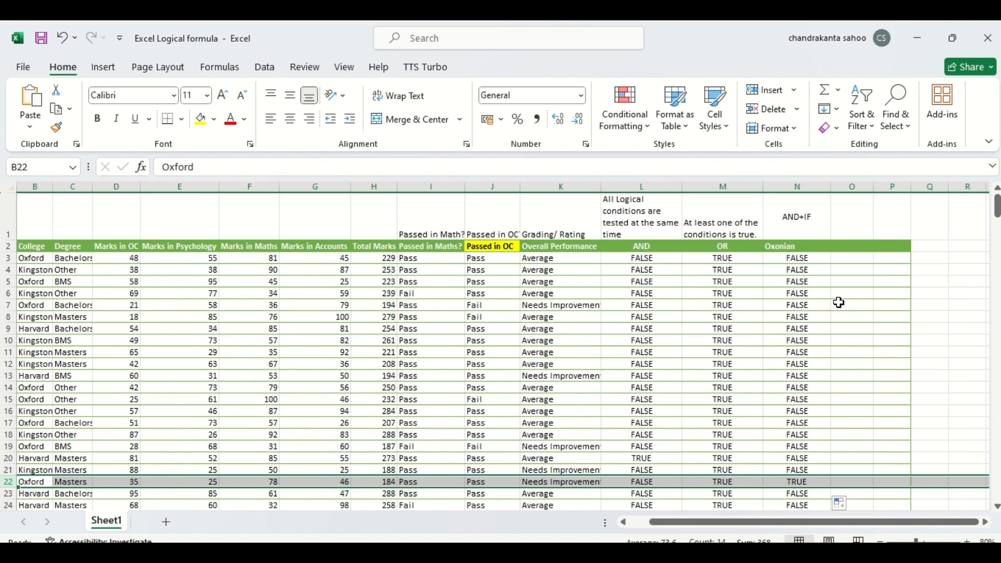
Wrap the AND test in cell N3 inside an IF function as its logical test
click(797, 257)
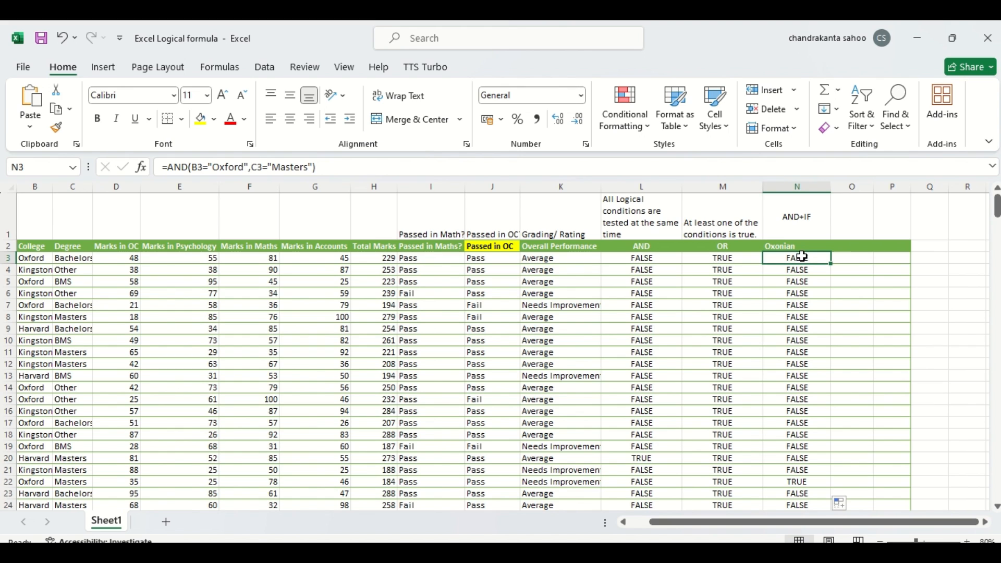
double_click(802, 257)
key(Left)
key(Left)
key(Left)
key(Left)
key(Left)
key(Left)
key(Left)
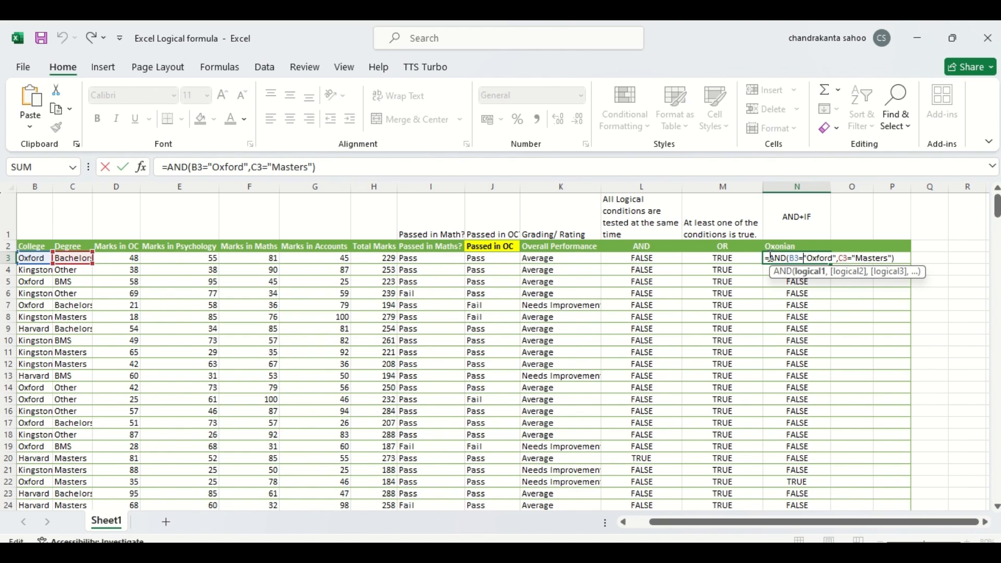
text(IF)
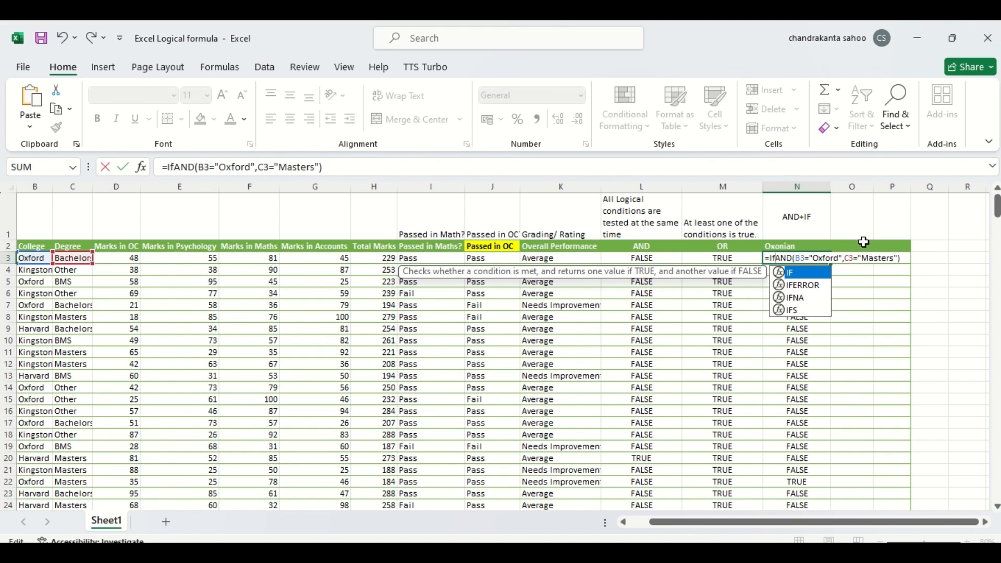
double_click(782, 275)
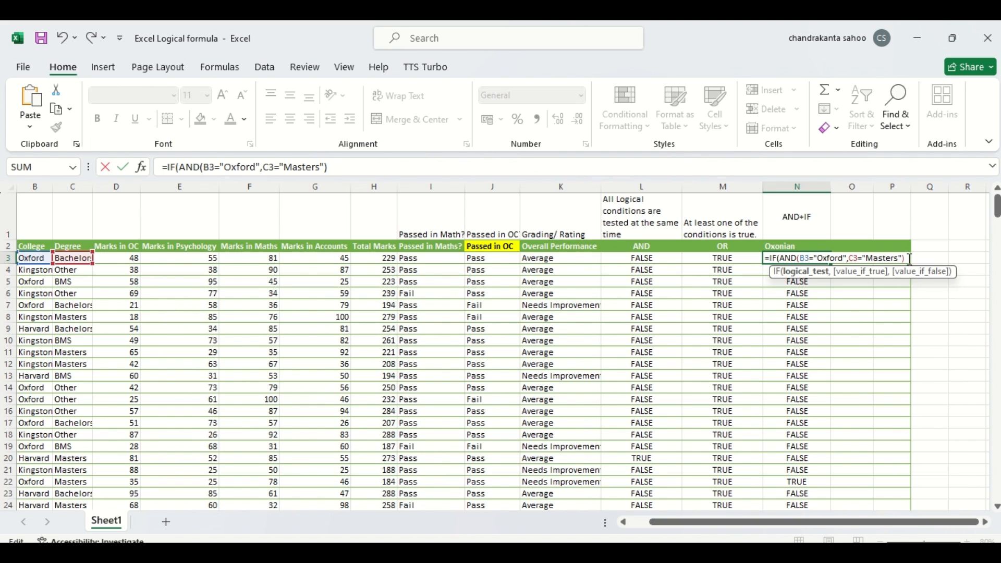
Complete the IF formula in N3 to return "Oxonian" if true and "Not a Oxonian" if false
text(,)
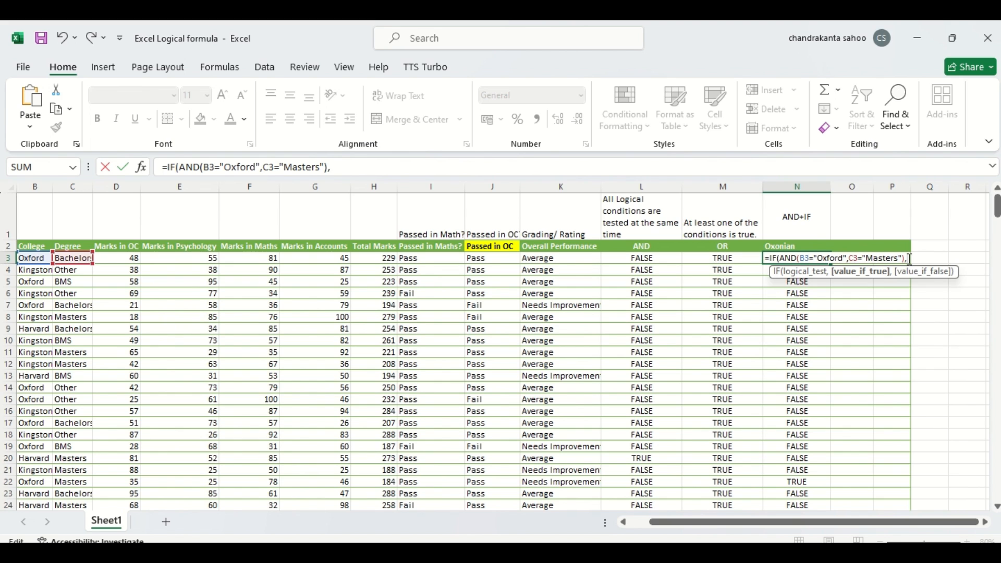
text("Oxonian",)
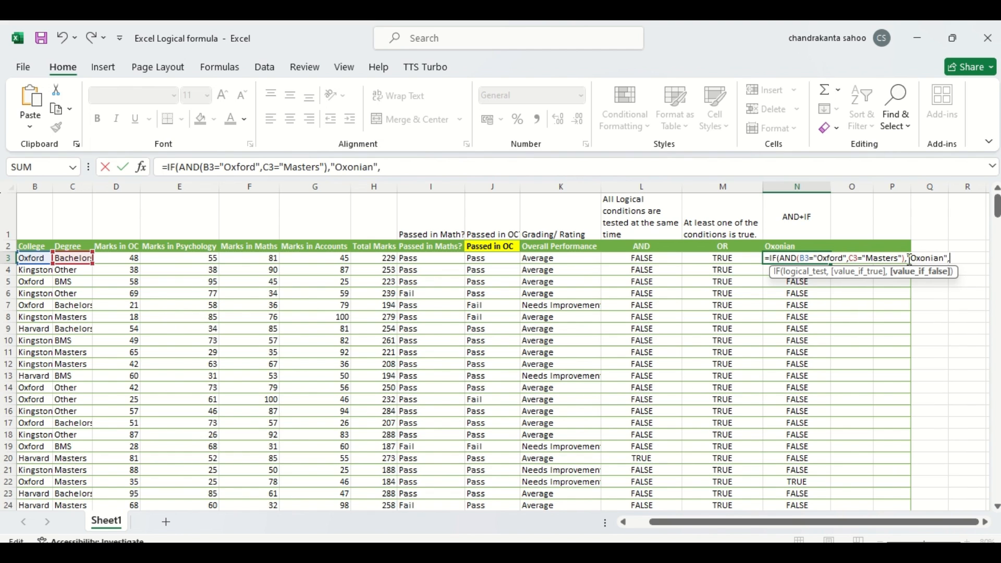
text("Not a Oxonian)
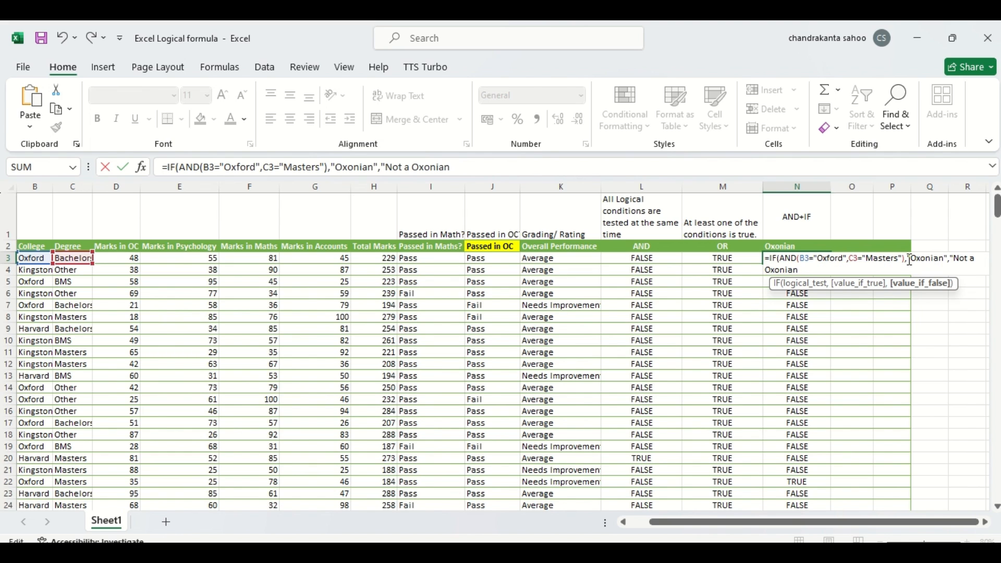
text("))
key(Return)
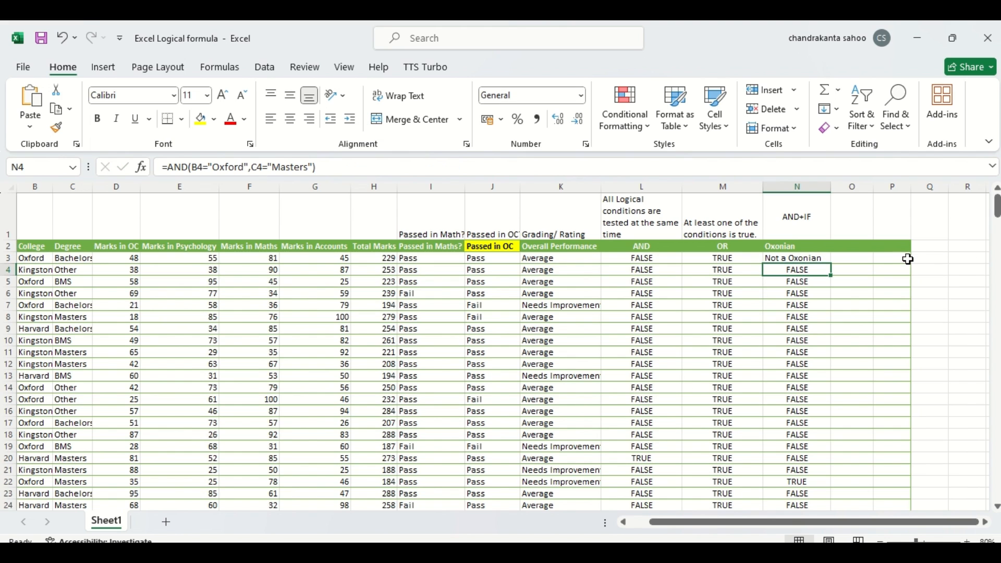
Compare N3 with the college in B3 and fill the IF formula from N3 down the Oxonian column
click(790, 258)
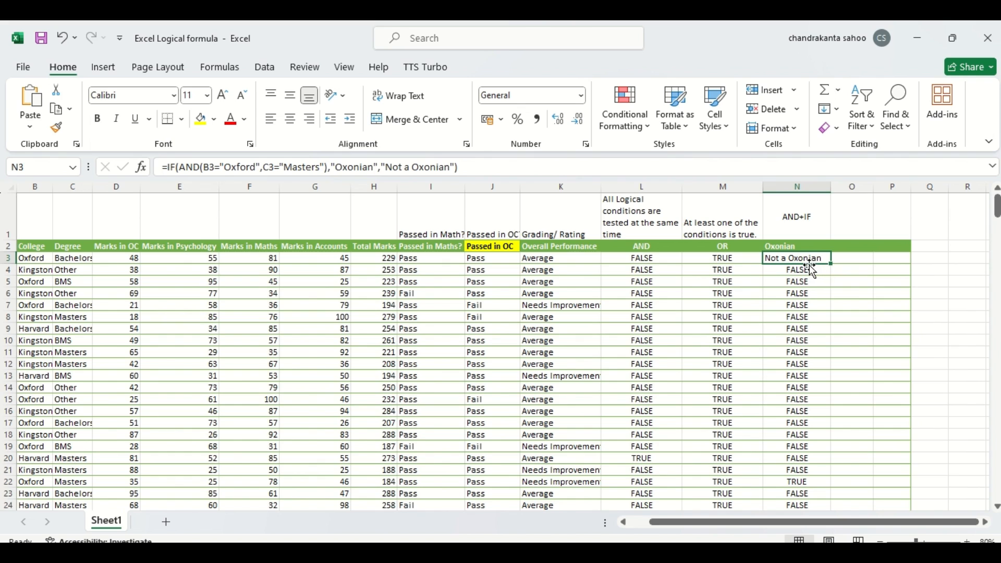
click(31, 260)
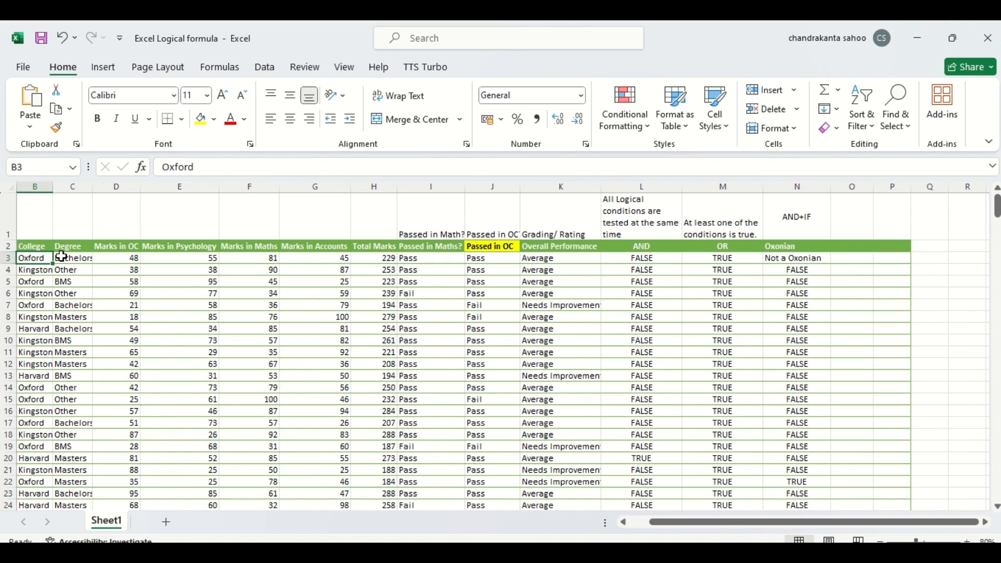
click(796, 255)
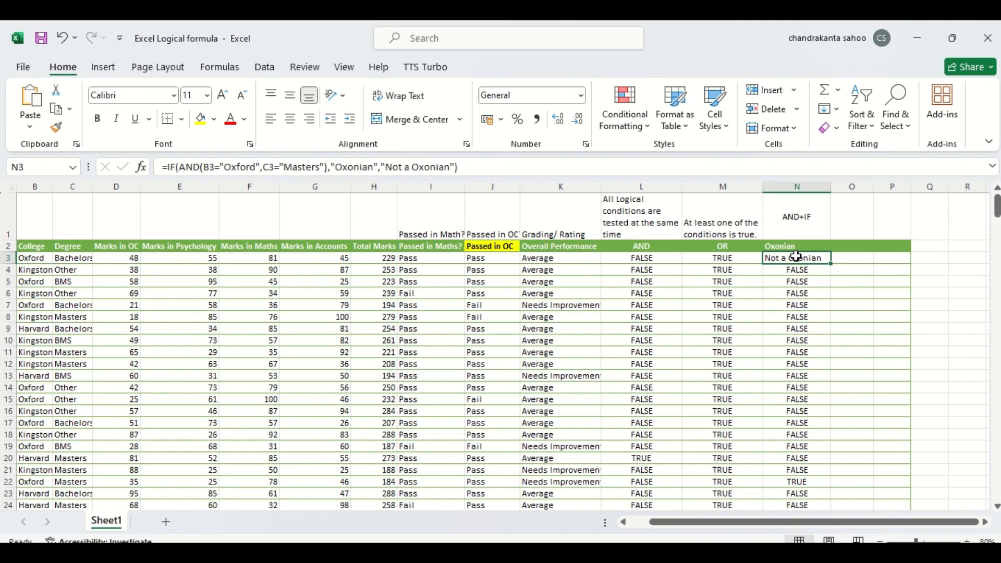
double_click(832, 267)
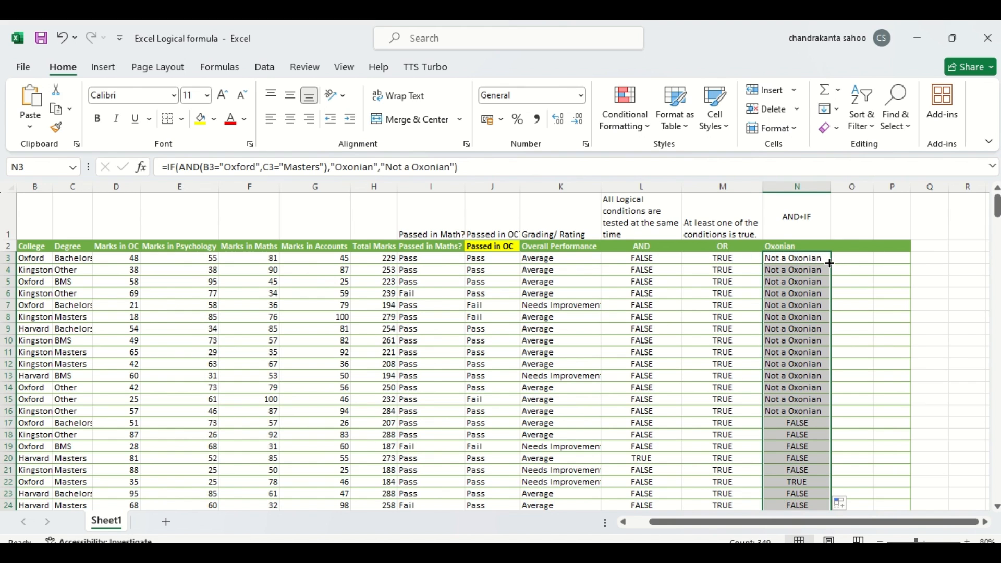
Go down the Oxonian column to N22 and select row 22 to check its result against the college and degree
click(790, 262)
key(Down)
key(Down)
key(Down)
key(Down)
key(Down)
key(Down)
key(Down)
key(Down)
key(Down)
key(Down)
key(Down)
key(Down)
key(Down)
key(Down)
key(Down)
key(Down)
key(Down)
key(Down)
key(Down)
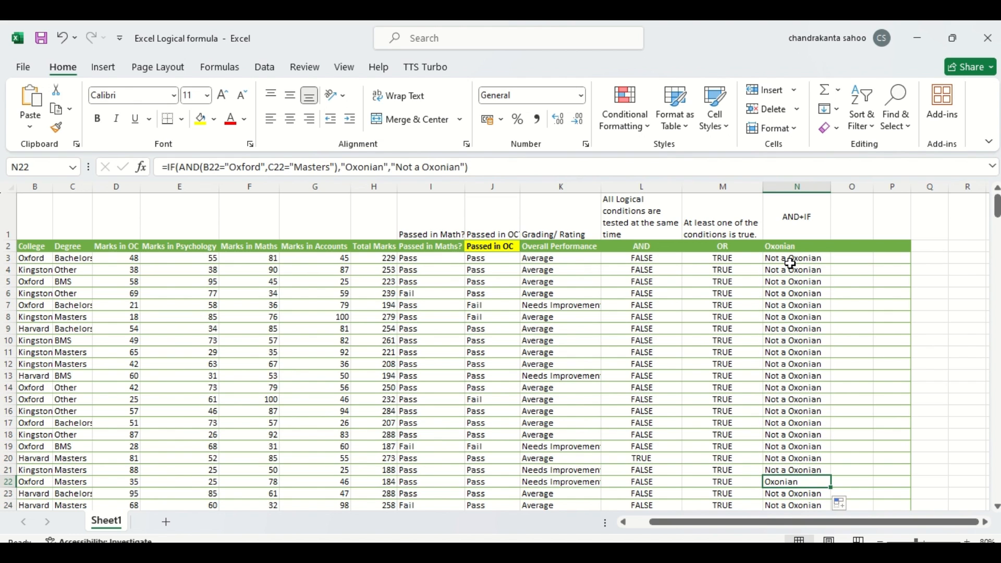
click(8, 482)
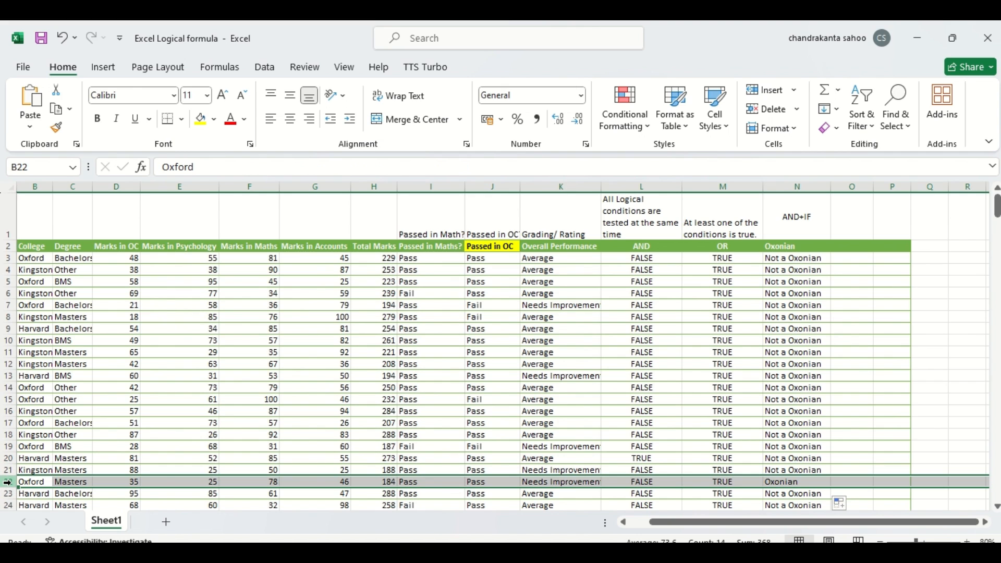